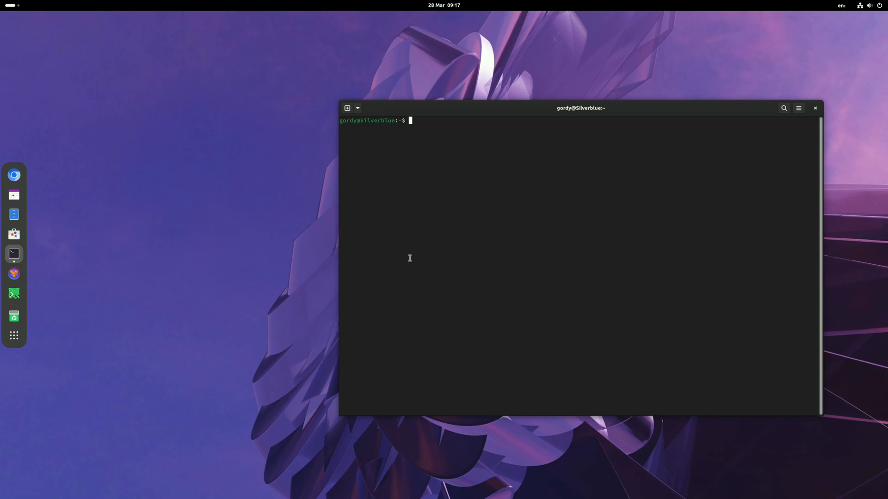
- Run rpm-ostree update on the Fedora 39 system and confirm 'No upgrade available.'
{"action": "type", "text": "rpm-ostree update"}
{"action": "key", "text": "Return"}
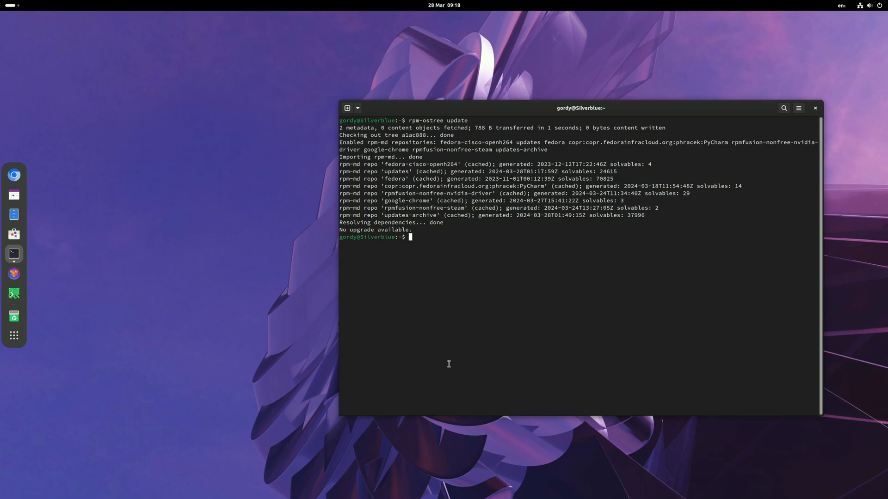
- List deployments with rpm-ostree status, showing booted 39.20240328.0 and previous 39.20240325.0
{"action": "type", "text": "rpm-ostree status"}
{"action": "key", "text": "Return"}
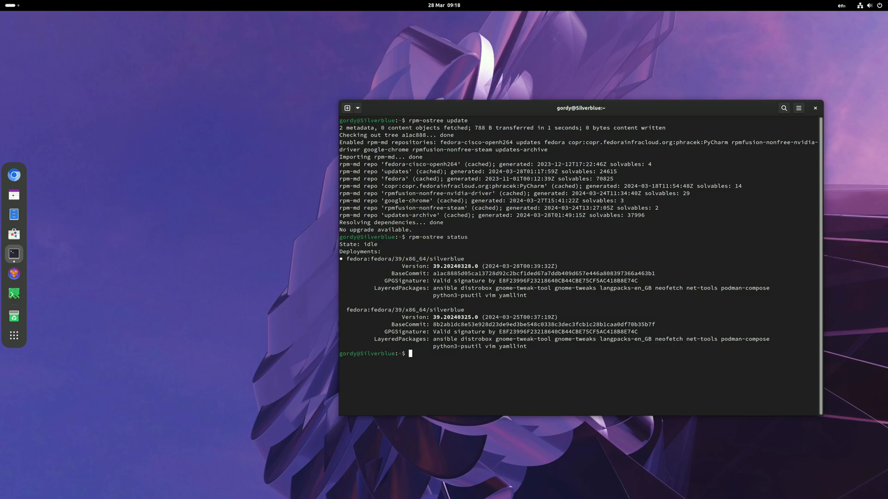
- Pin deployment 0 with sudo ostree admin pin 0, then confirm 'Pinned: yes' in rpm-ostree status
{"action": "type", "text": "sudo ostree admin pin 0"}
{"action": "key", "text": "Return"}
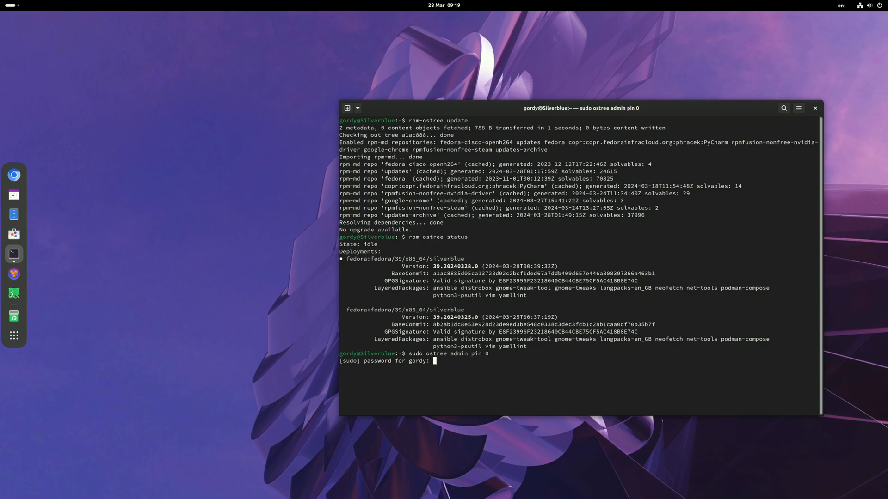
{"action": "key", "text": "Return"}
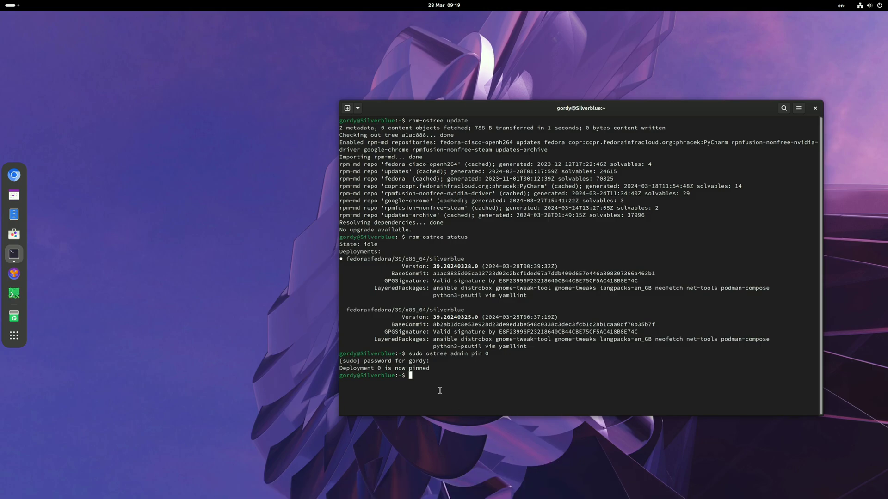
{"action": "type", "text": "rpm-ostree status"}
{"action": "key", "text": "Return"}
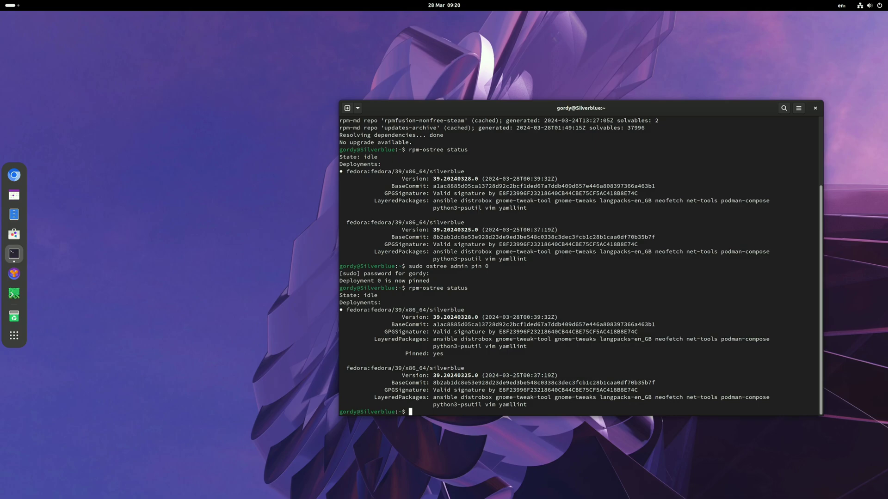
- Clear the terminal and show the rpm-ostree deployment status again
{"action": "key", "text": "ctrl+l"}
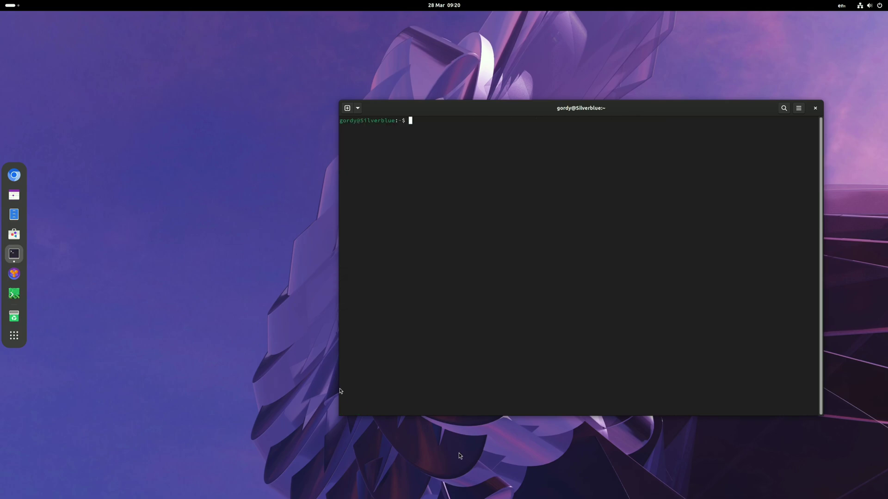
{"action": "type", "text": "rpm-ostree status"}
{"action": "key", "text": "Return"}
- List the fedora remote's branches with ostree remote refs fedora, including fedora/40/x86_64/silverblue
{"action": "type", "text": "ostree remote refs fedora"}
{"action": "key", "text": "Return"}
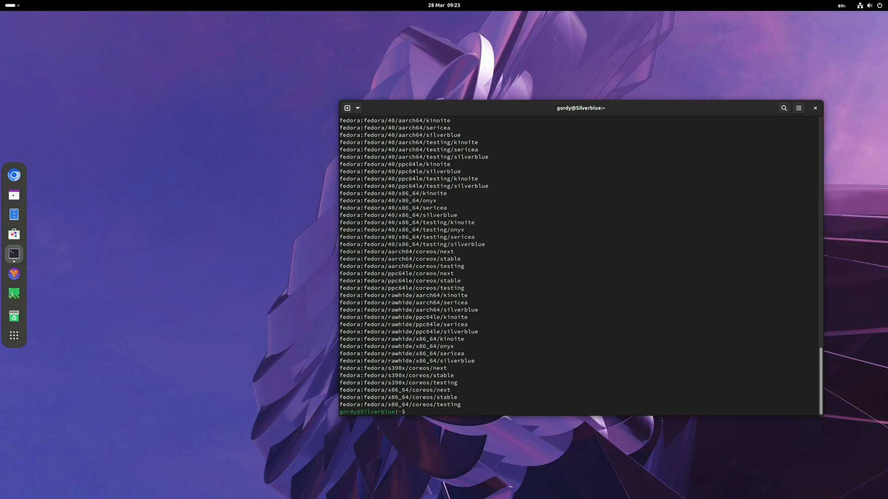
{"action": "scroll", "coordinate": [523, 357], "scroll_direction": "up", "scroll_amount": 2}
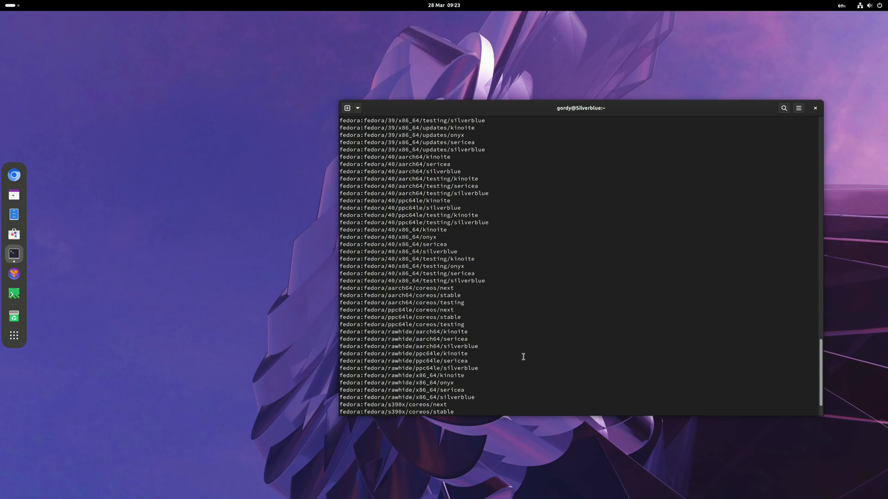
{"action": "scroll", "coordinate": [523, 357], "scroll_direction": "down", "scroll_amount": 2}
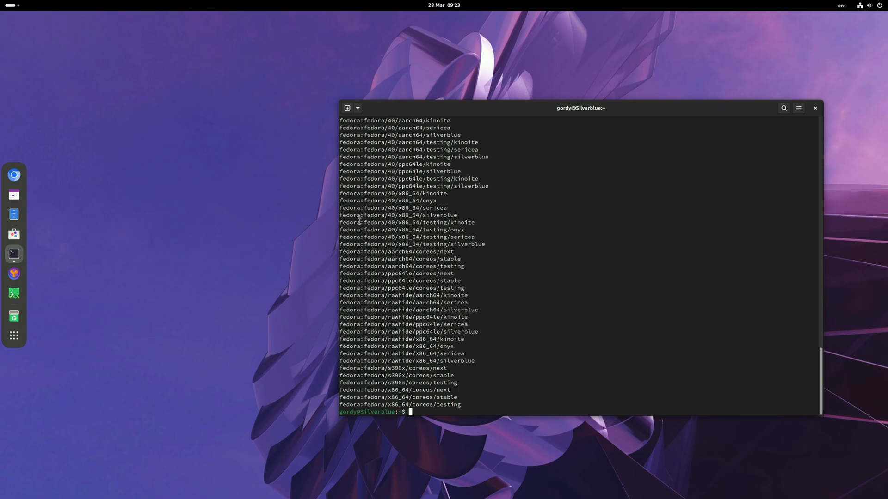
- Build the command 'rpm-ostree rebase fedora:fedora/40/x86_64/silverblue' by copying the ref from the list
{"action": "left_click_drag", "start_coordinate": [341, 216], "coordinate": [457, 216]}
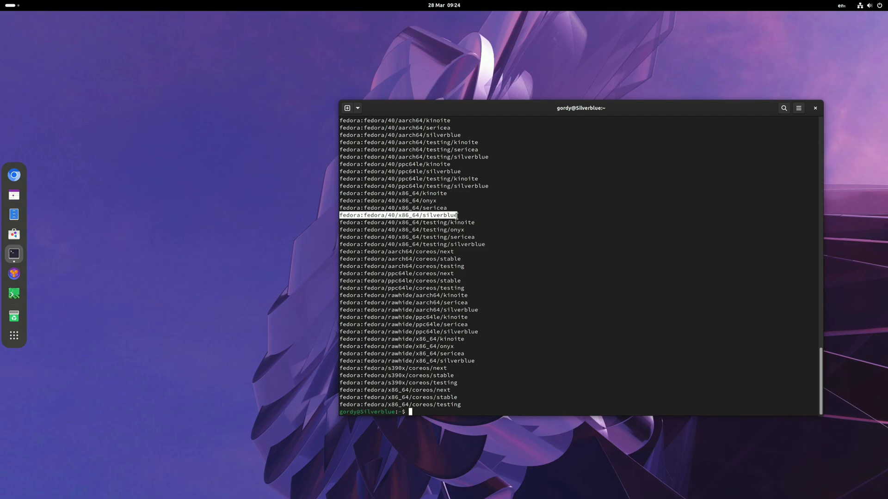
{"action": "right_click", "coordinate": [457, 215]}
{"action": "left_click", "coordinate": [466, 221]}
{"action": "type", "text": "rpm-ostree rebase"}
{"action": "right_click", "coordinate": [474, 412]}
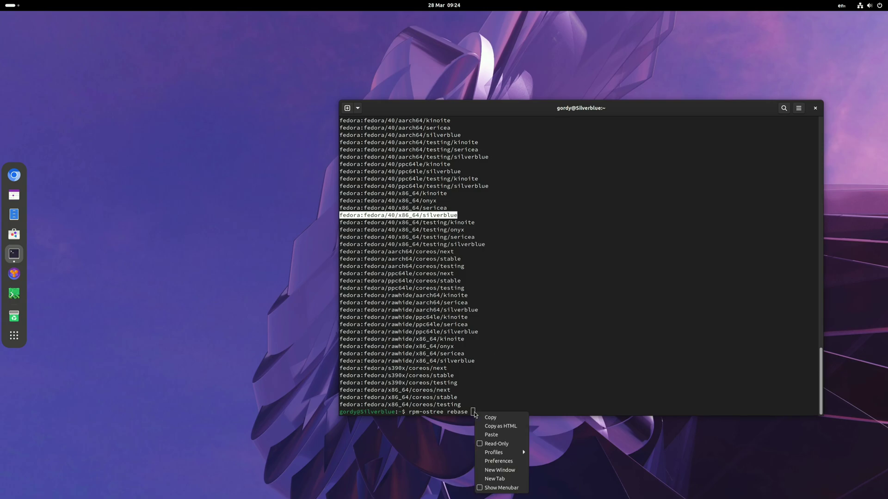
{"action": "left_click", "coordinate": [491, 435]}
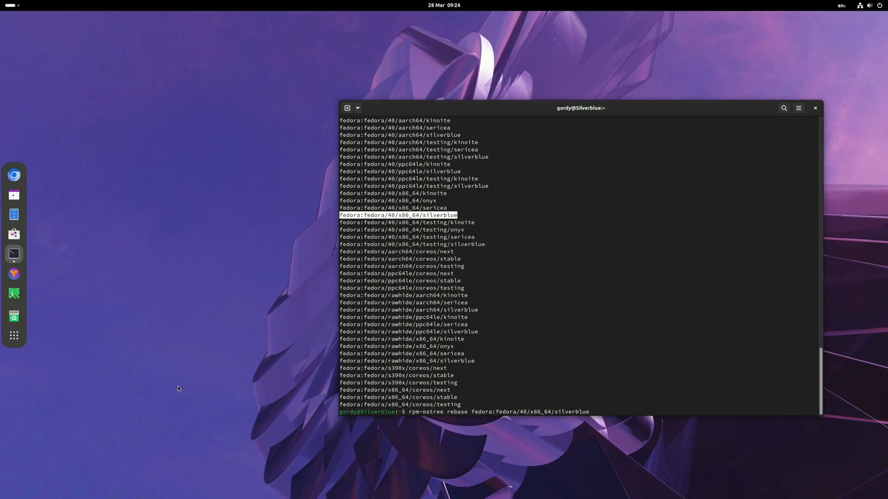
- Run the rebase to fedora:fedora/40/x86_64/silverblue and wait until changes are queued for next boot
{"action": "key", "text": "Return"}
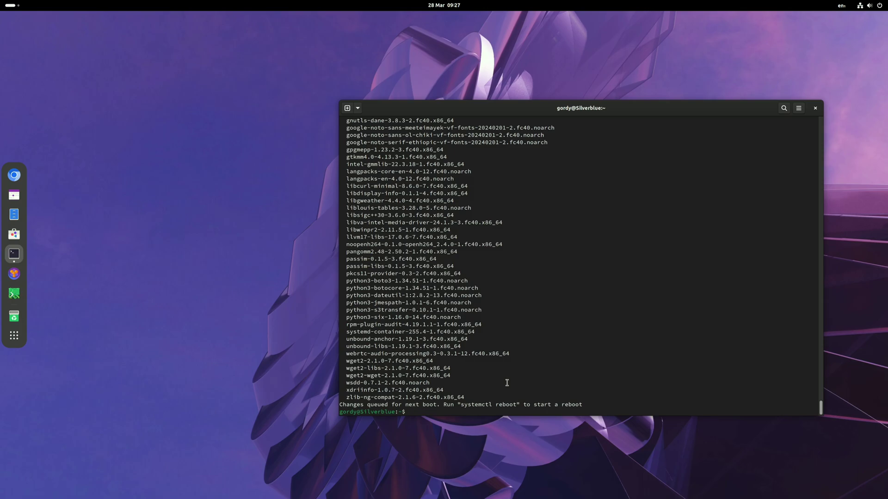
- Check rpm-ostree status for pending 40.20240327.n.0 above the booted, pinned 39.20240328.0
{"action": "type", "text": "rpm-ostree status"}
{"action": "key", "text": "Return"}
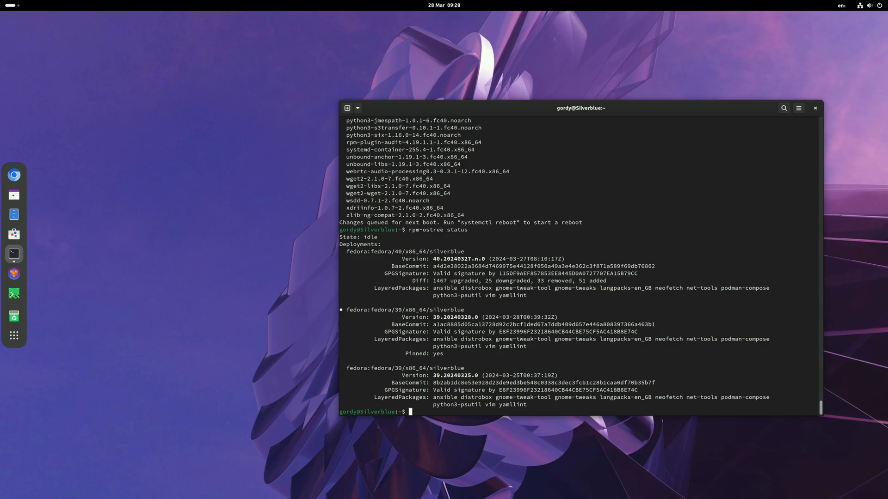
- Reboot the machine with systemctl reboot into the new fedora/40 deployment
{"action": "type", "text": "systemctl reboot"}
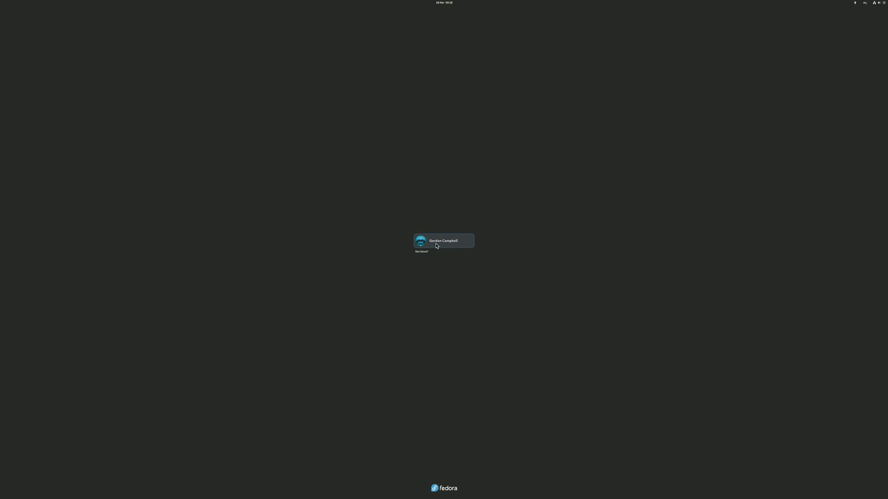
- Log back in with the account password, then open, centre and enlarge a Terminal window
{"action": "left_click", "coordinate": [441, 241]}
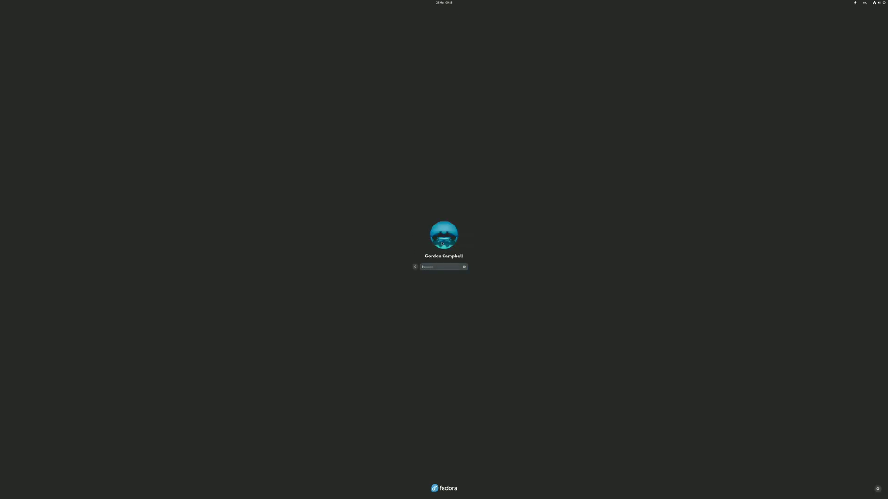
{"action": "type", "text": "••"}
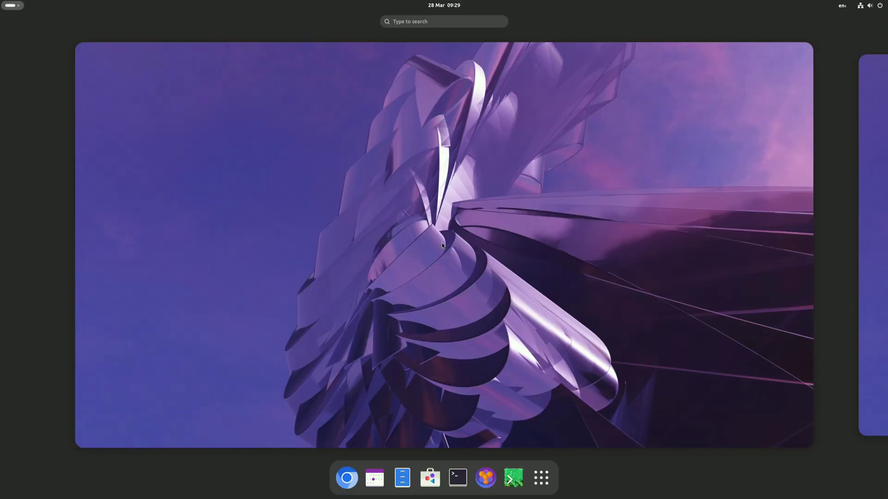
{"action": "left_click", "coordinate": [458, 478]}
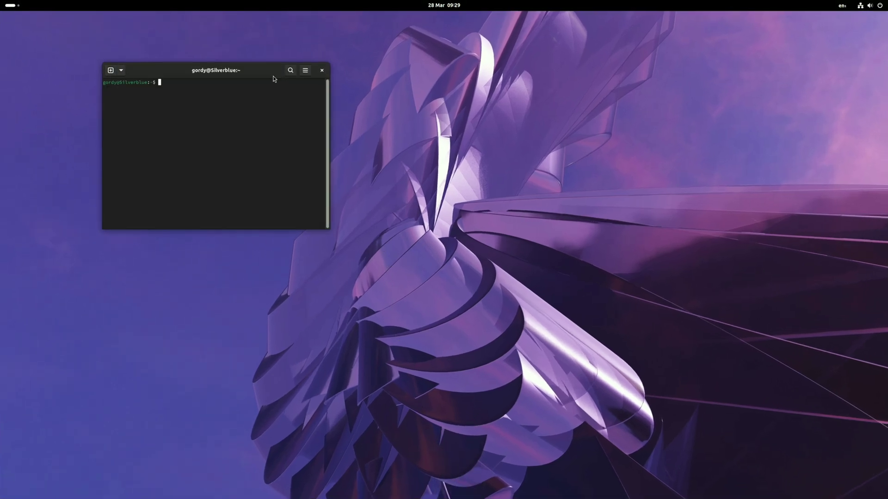
{"action": "left_click_drag", "start_coordinate": [273, 70], "coordinate": [487, 130]}
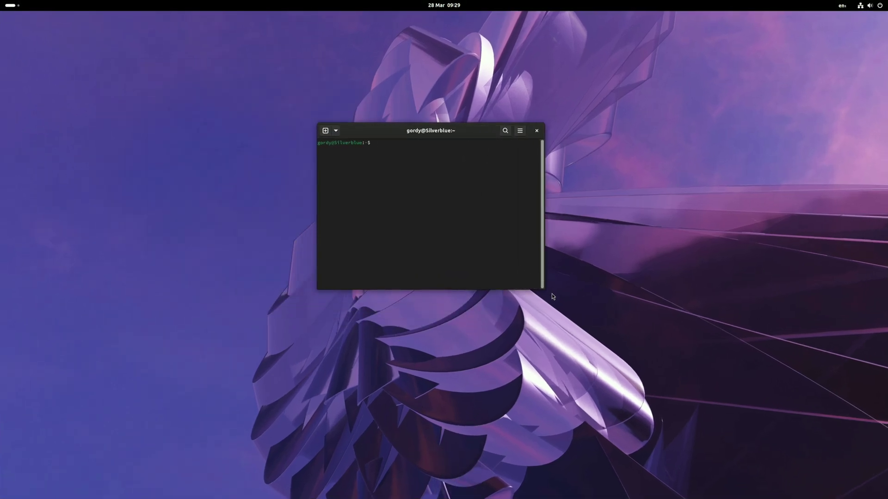
{"action": "left_click_drag", "start_coordinate": [545, 291], "coordinate": [769, 409]}
- Verify with rpm-ostree status that fedora/40 40.20240327.n.0 is booted above pinned 39.20240328.0
{"action": "type", "text": "r"}
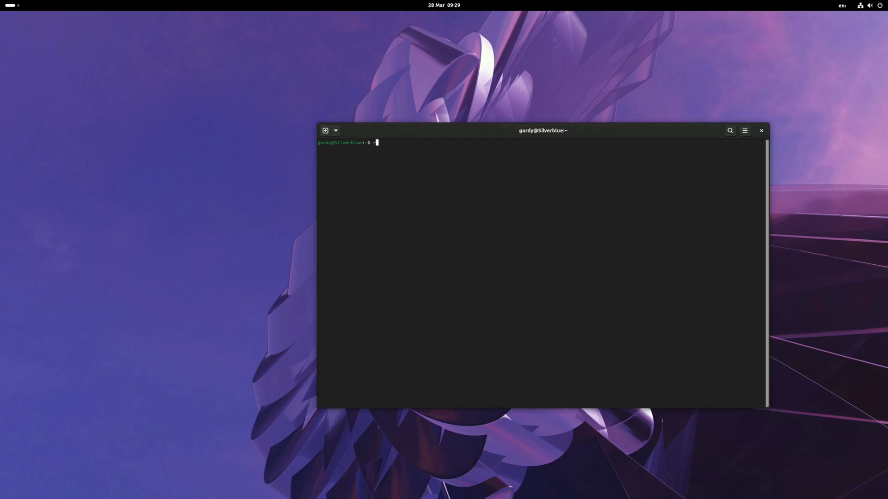
{"action": "type", "text": "pm-ostree status"}
{"action": "key", "text": "Return"}
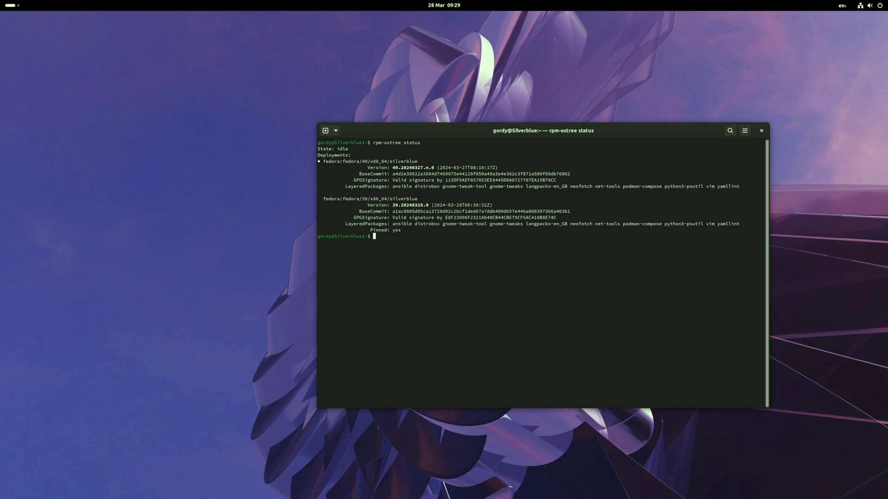
- Enter 'rpm-ostree rollback' at the prompt, leaving it unexecuted below the fedora/40 status
{"action": "type", "text": "rpm-ostree rollback"}
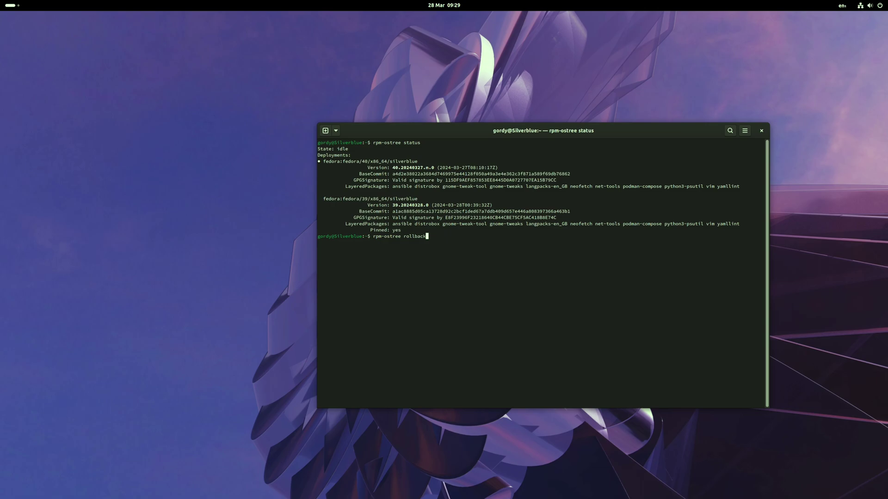